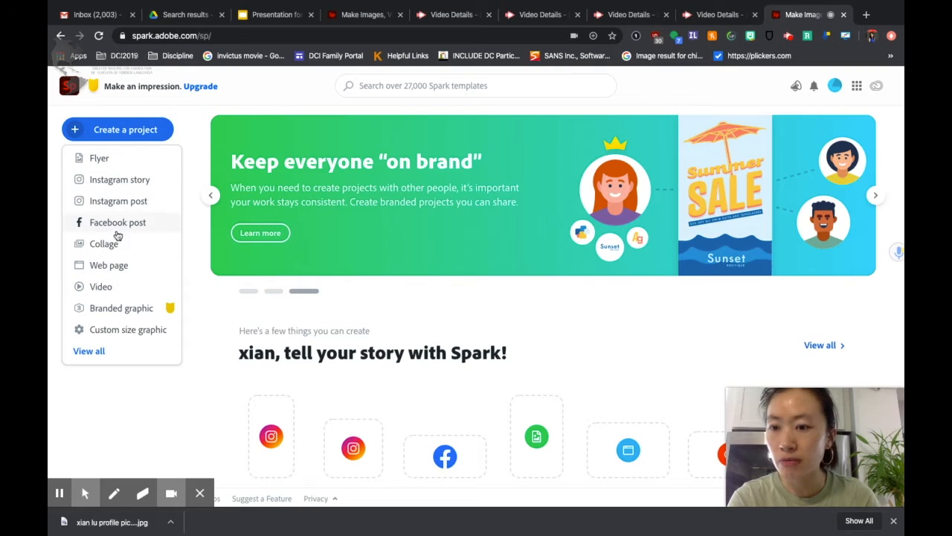
# Step: Create an untitled video project from the Show and Tell story template and dismiss the quick tips
pyautogui.click(114, 287)
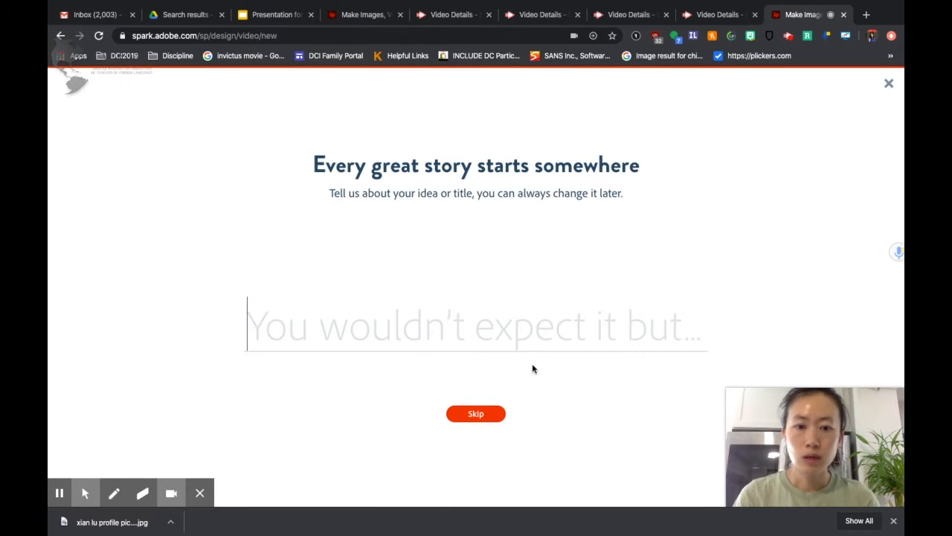
pyautogui.click(476, 414)
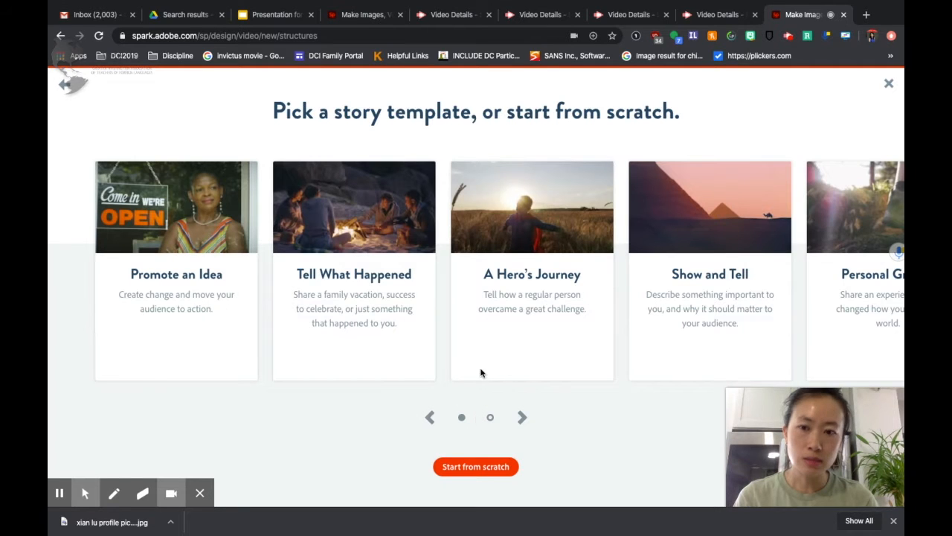
pyautogui.moveTo(554, 227)
pyautogui.hscroll(5, 554, 227)
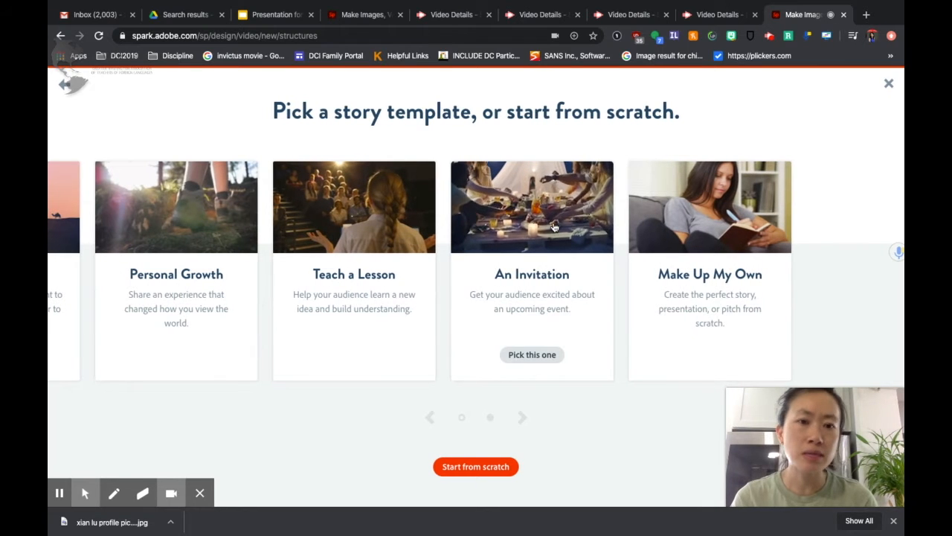
pyautogui.hscroll(-5, 554, 227)
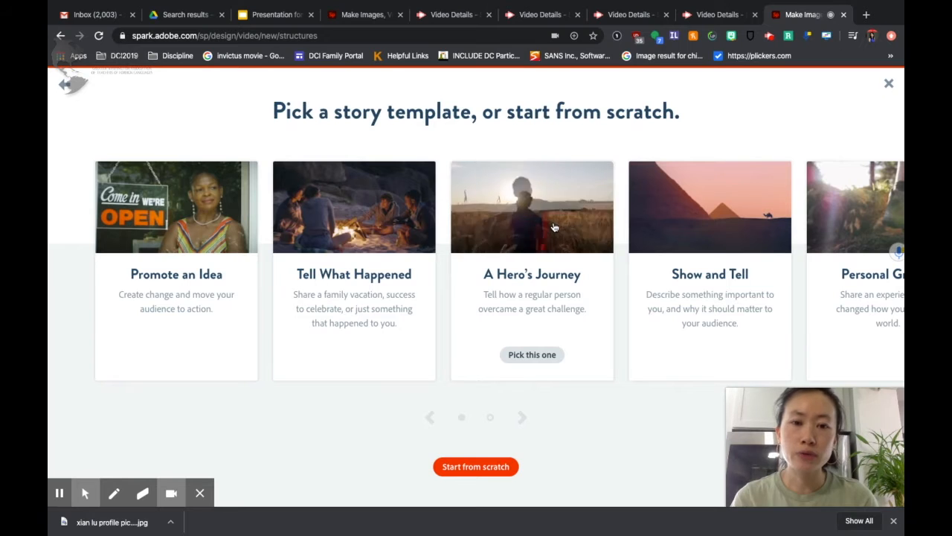
pyautogui.hscroll(5, 554, 227)
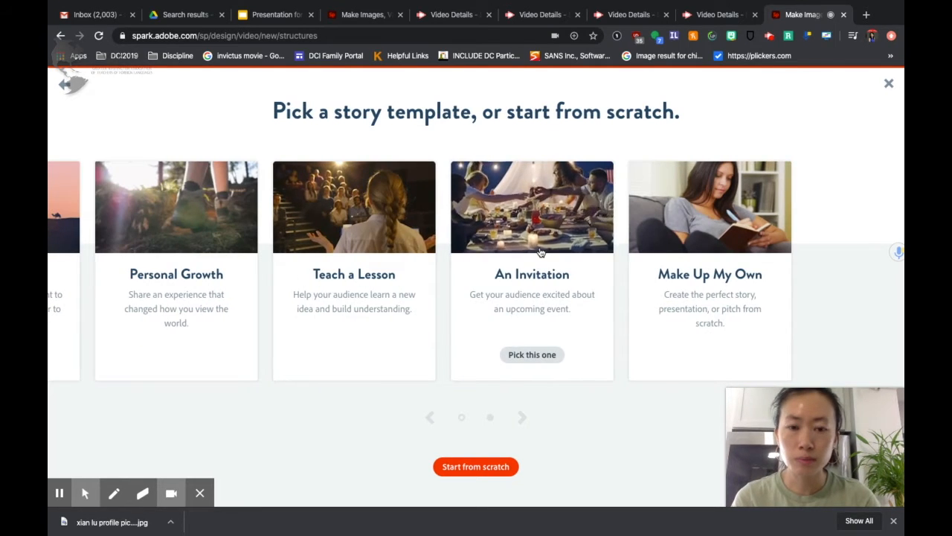
pyautogui.hscroll(-5, 476, 253)
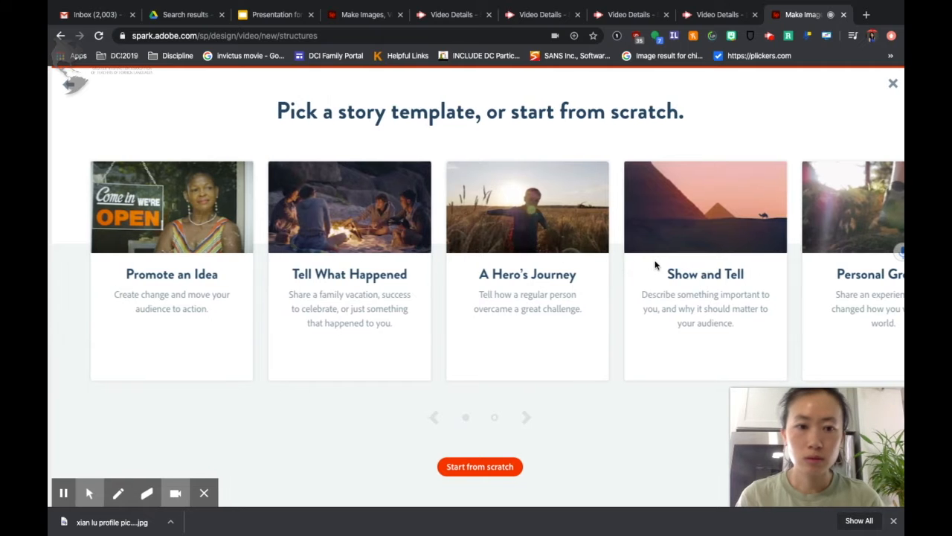
pyautogui.moveTo(672, 249)
pyautogui.click(704, 363)
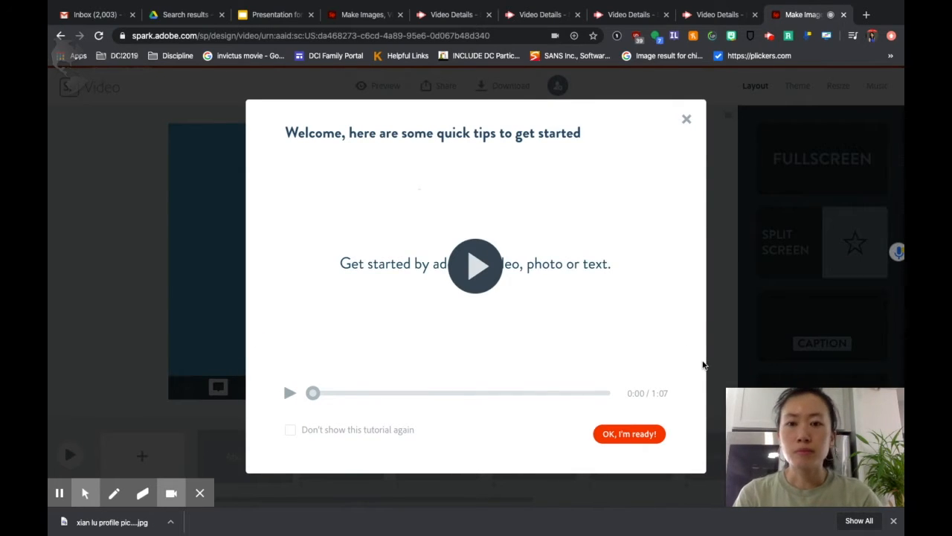
pyautogui.click(686, 120)
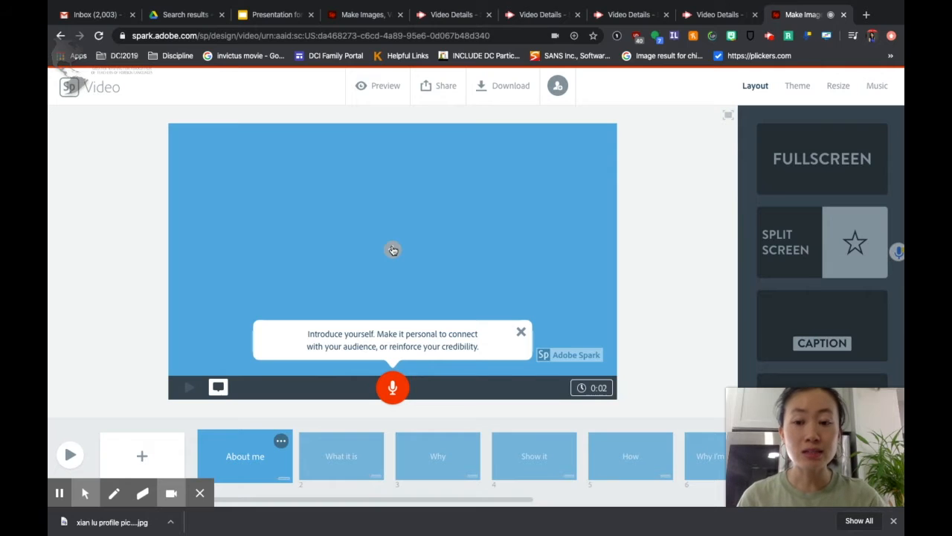
# Step: Add the text "Ni jiao shenme mingzi?" to the first slide
pyautogui.click(393, 250)
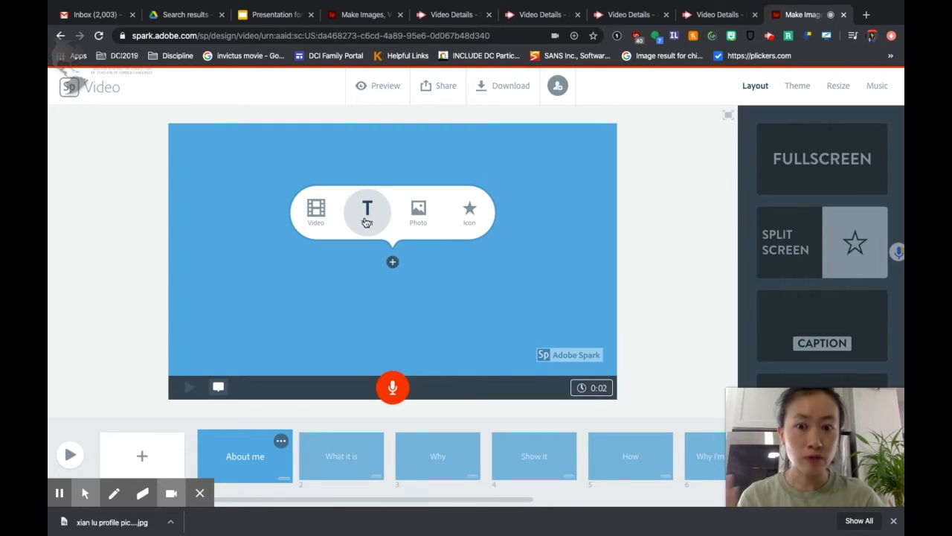
pyautogui.click(366, 222)
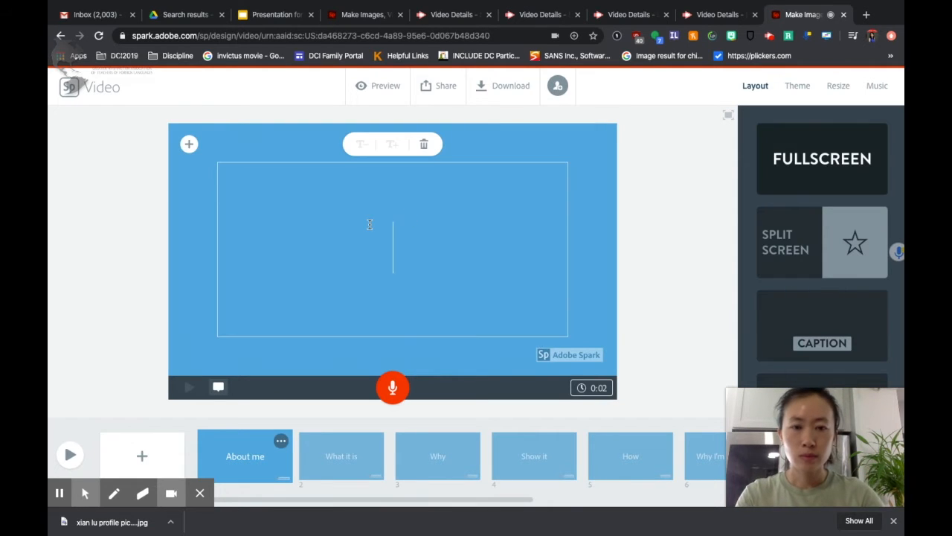
pyautogui.write('Ni jiao shenme')
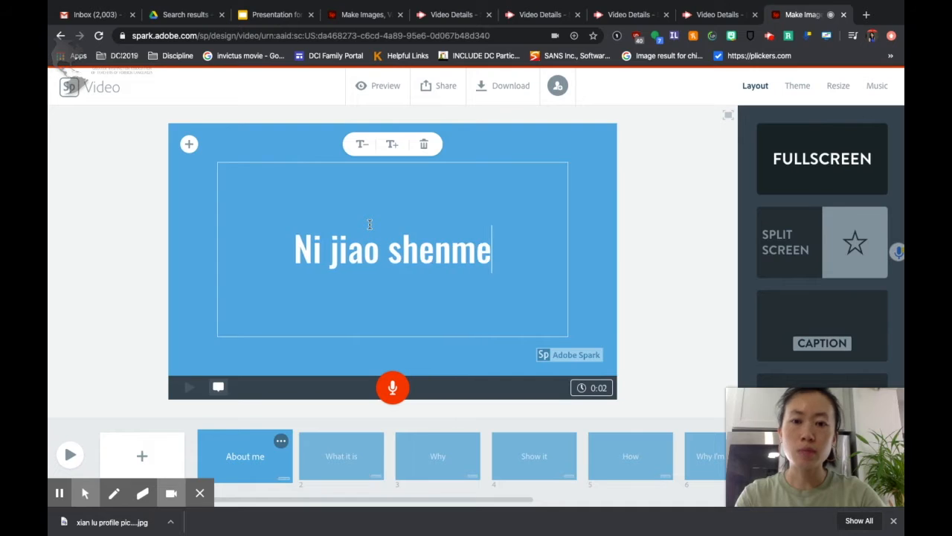
pyautogui.write(' mingzi?')
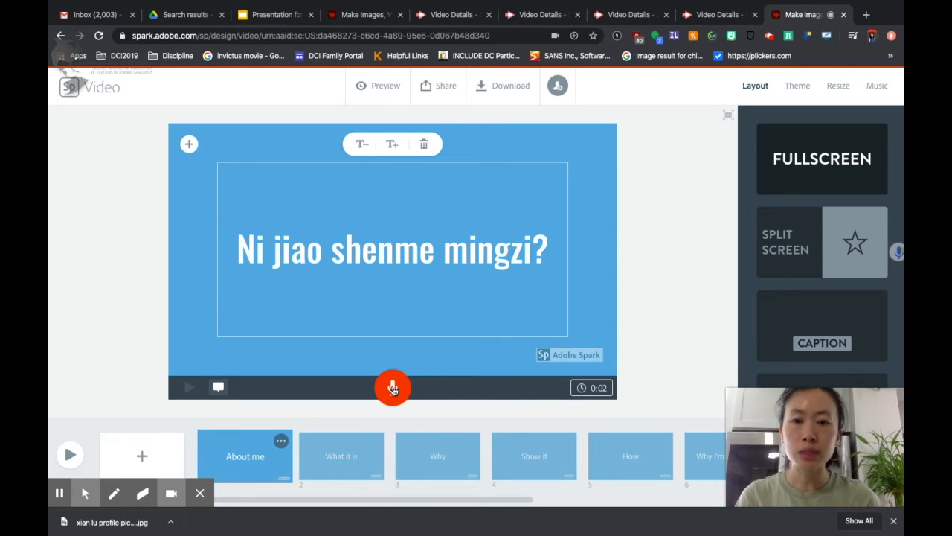
# Step: Record a voice narration on the first slide and turn off the video's background music
pyautogui.moveTo(393, 388); pyautogui.dragTo(393, 389)
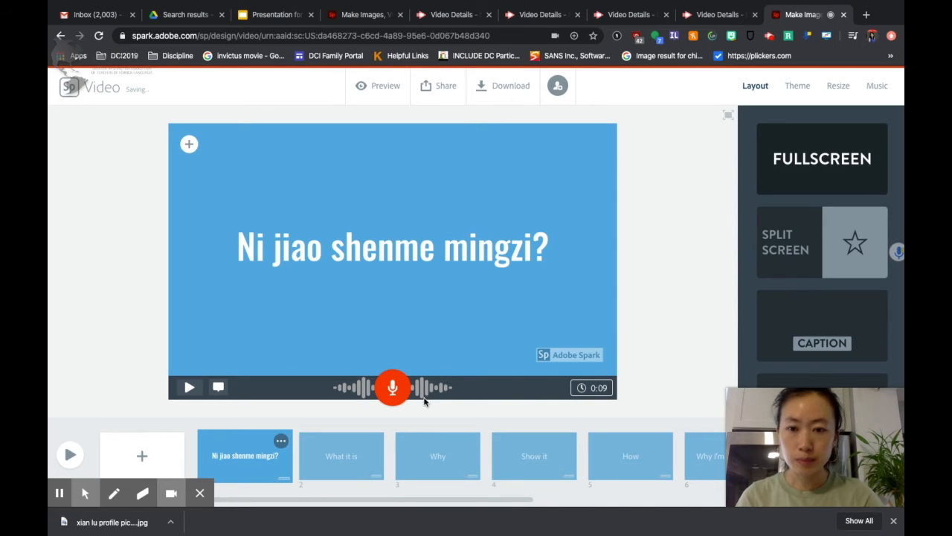
pyautogui.click(189, 392)
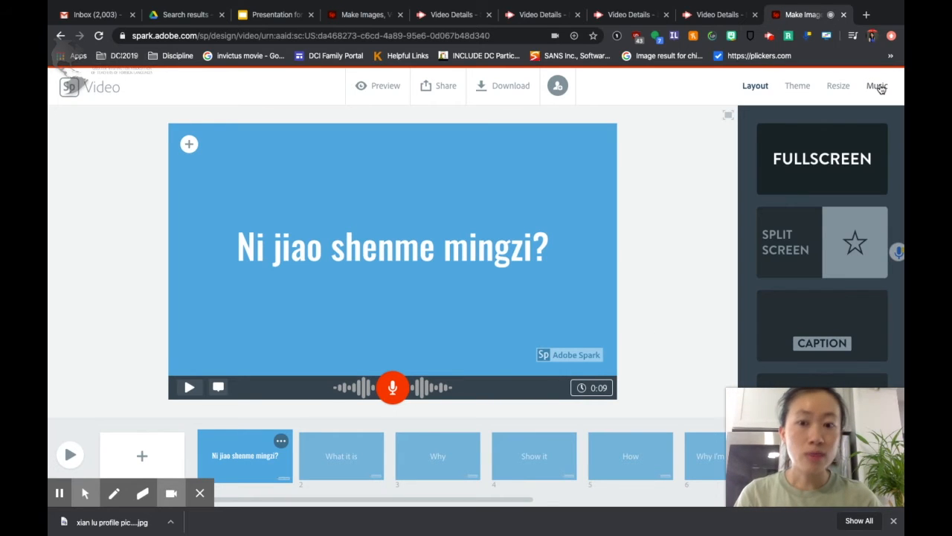
pyautogui.click(880, 87)
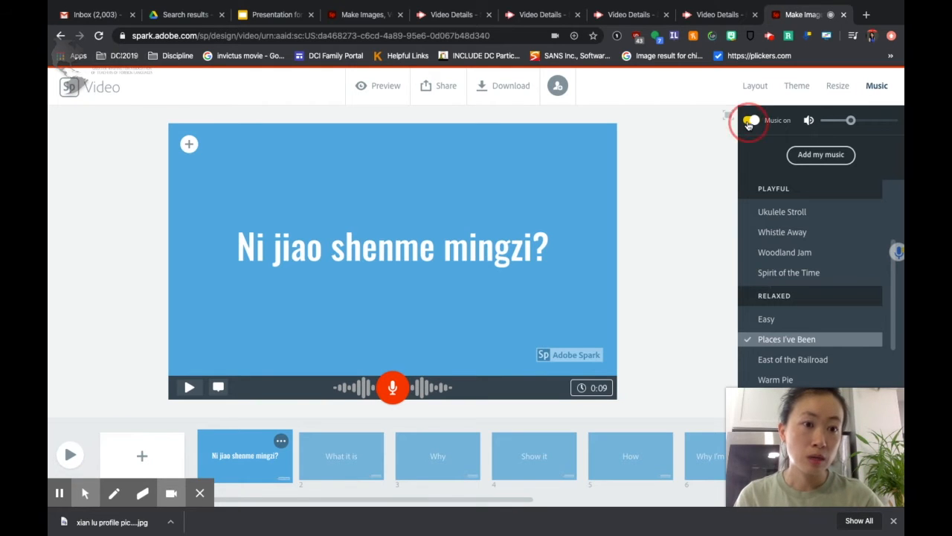
pyautogui.click(749, 121)
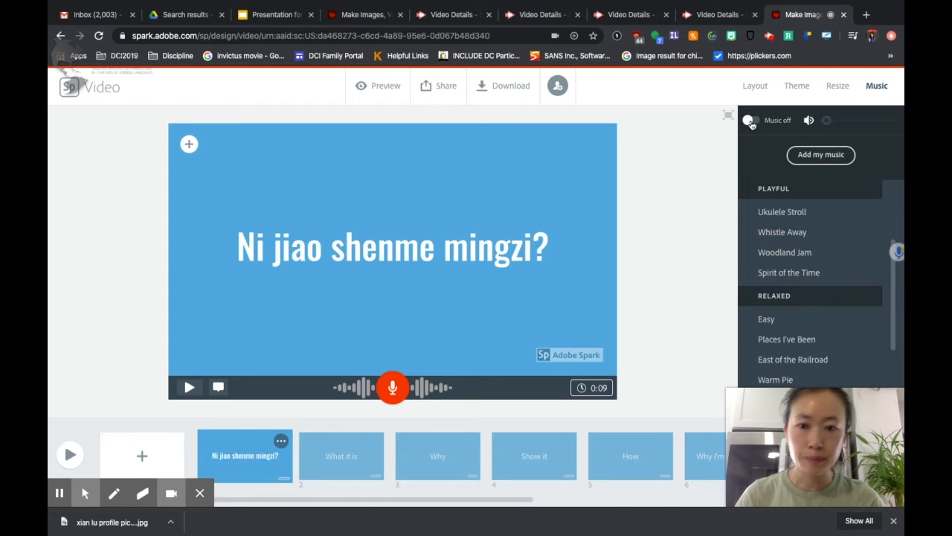
# Step: Apply the Split Screen layout to the second slide, "What it is"
pyautogui.click(341, 456)
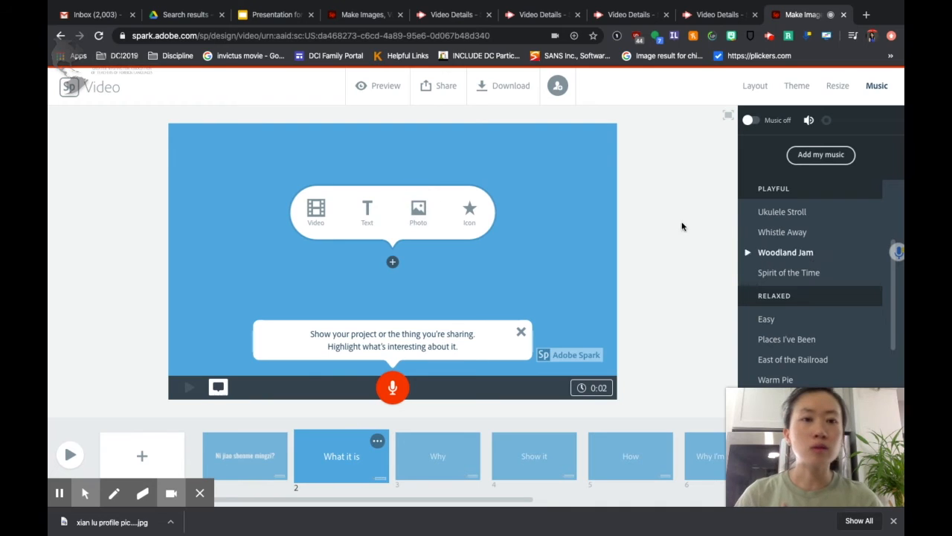
pyautogui.click(753, 87)
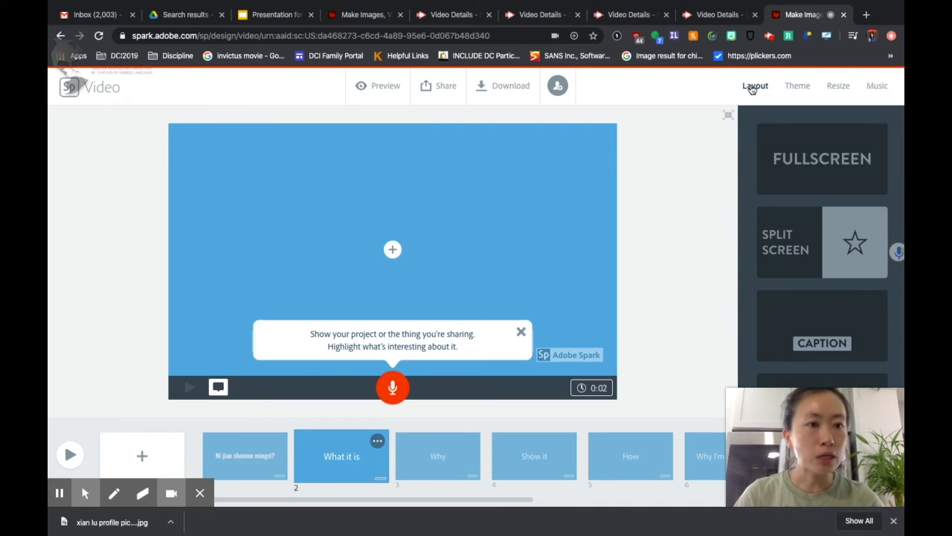
pyautogui.click(834, 250)
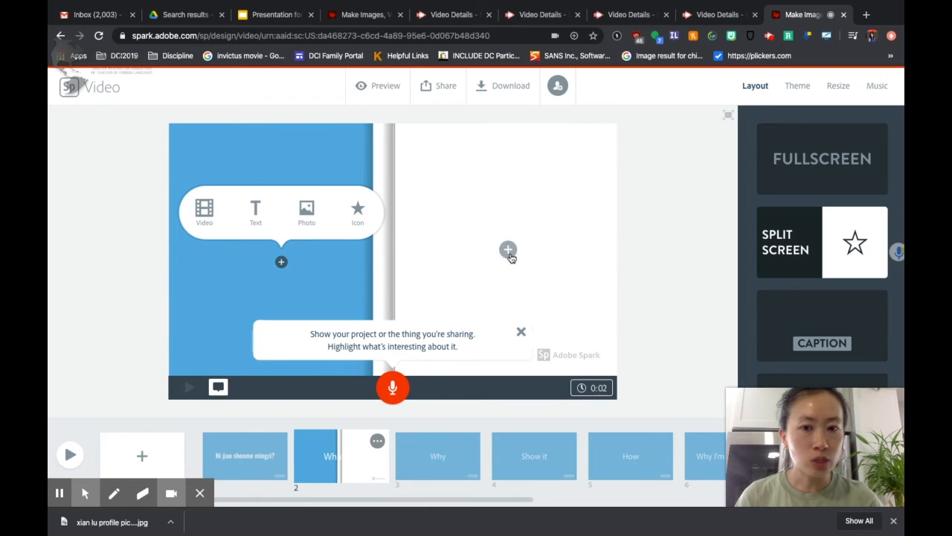
# Step: Search the free photos for BEYONCE and place the picture of the woman in the yellow top in the second slide's left half
pyautogui.click(302, 223)
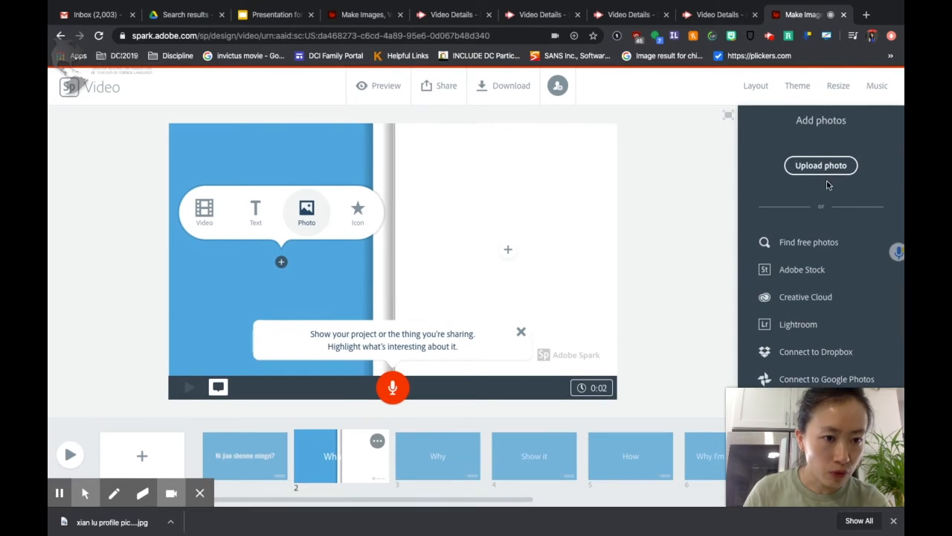
pyautogui.click(813, 250)
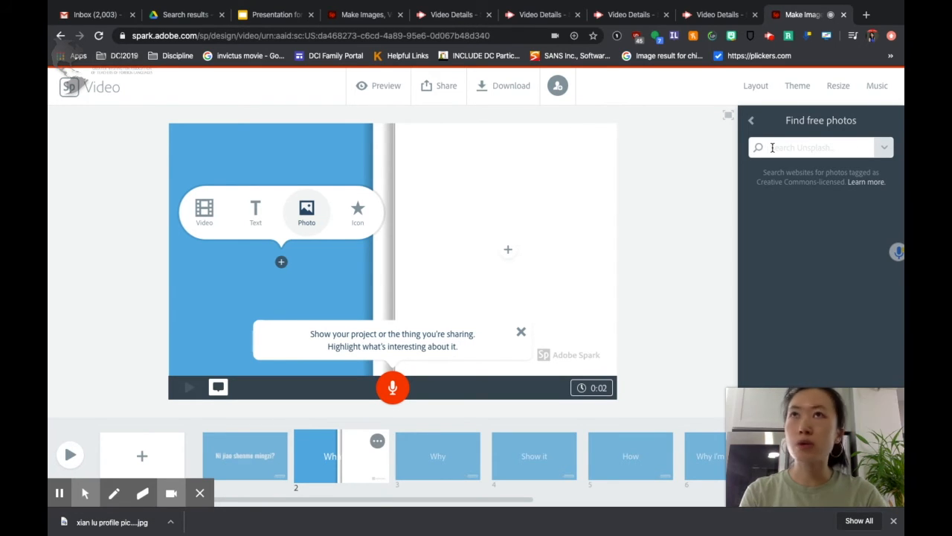
pyautogui.write('BEYONCE')
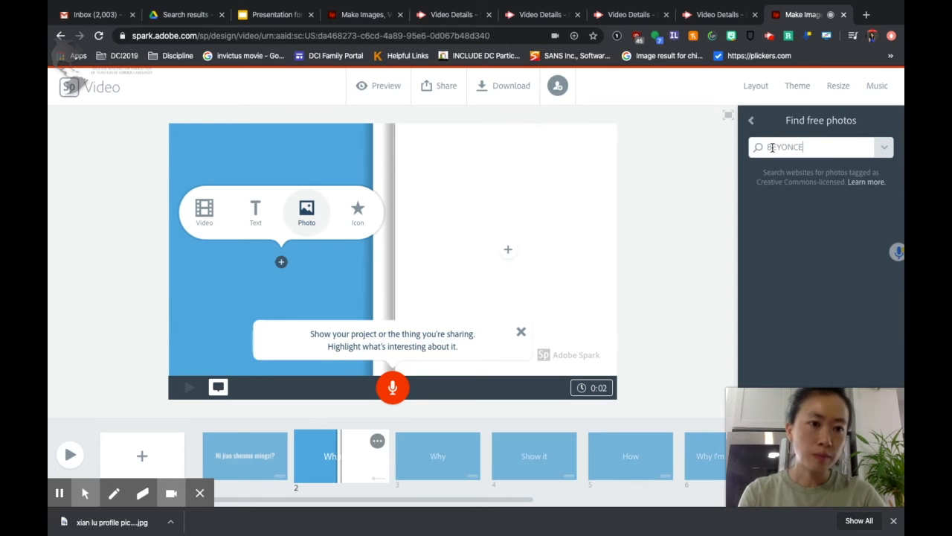
pyautogui.press('Return')
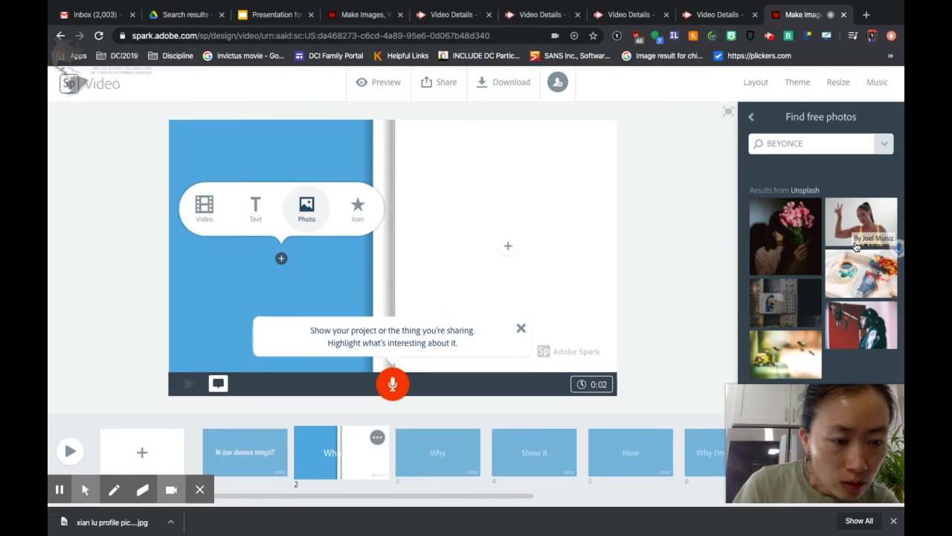
pyautogui.click(872, 248)
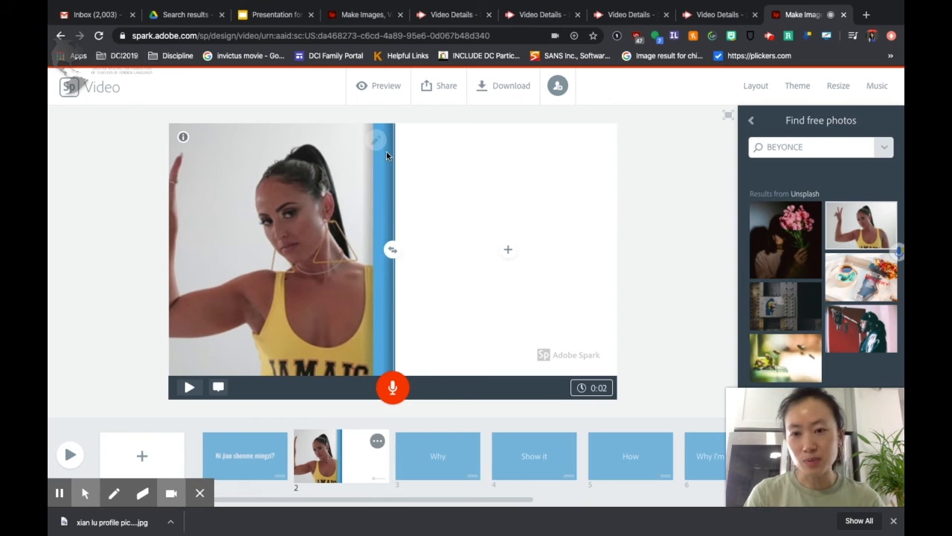
# Step: Add the text "WO JIAO BI ANG SI." to the second slide's right half and record a voice narration for the slide
pyautogui.click(507, 250)
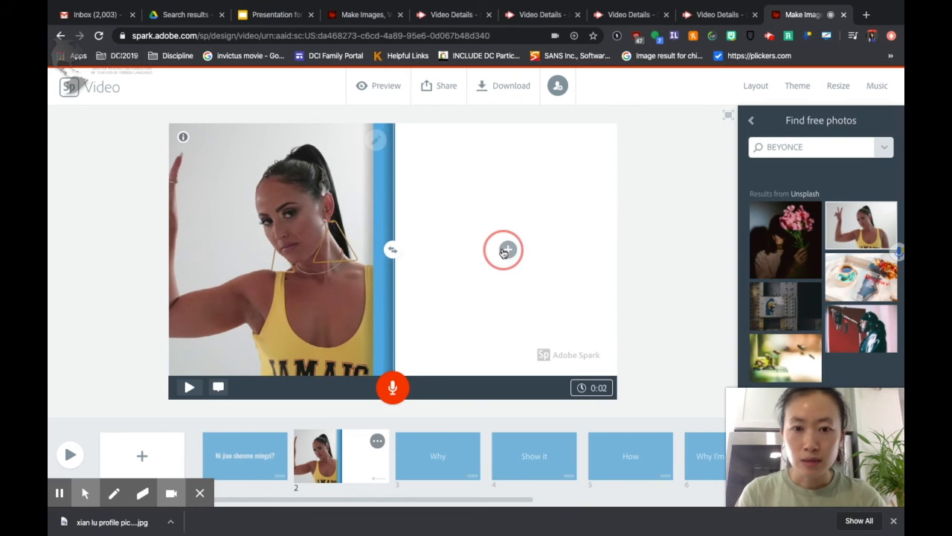
pyautogui.click(485, 216)
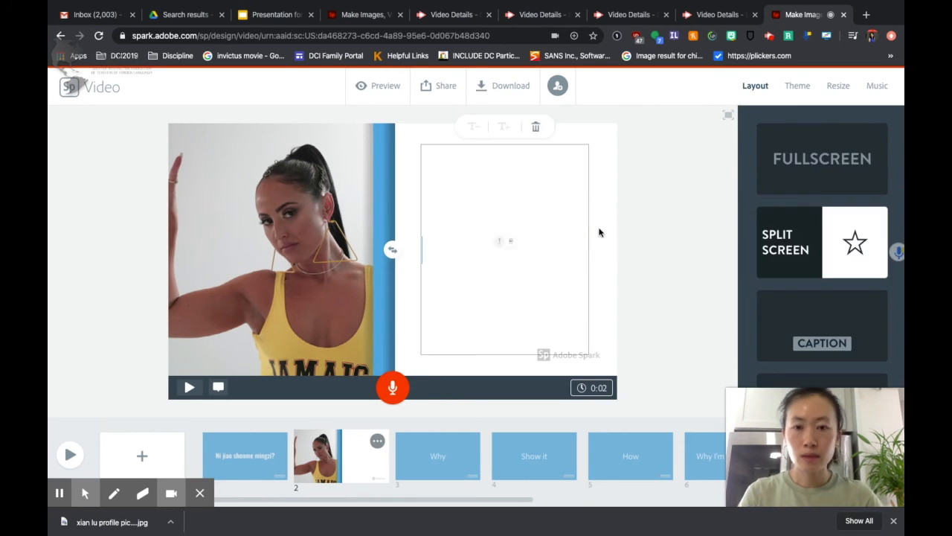
pyautogui.write('WO JIAO ')
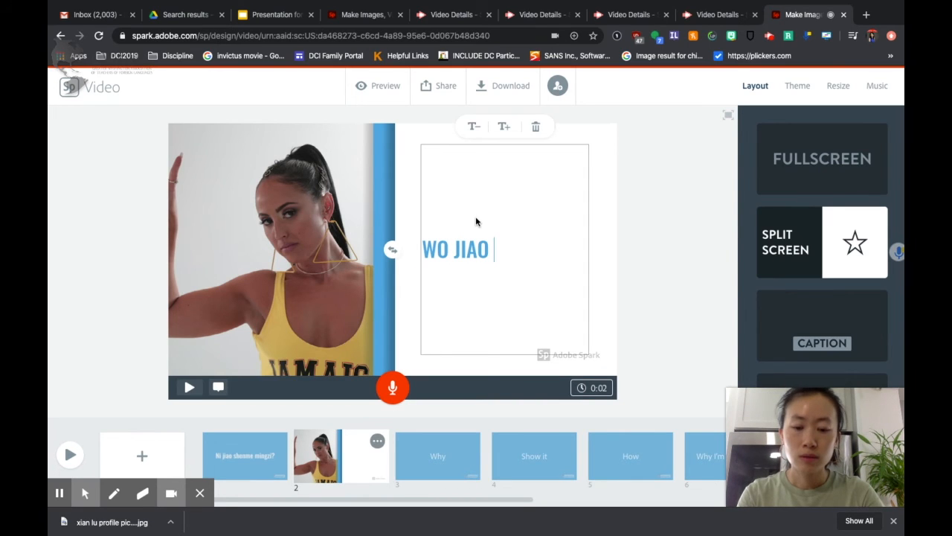
pyautogui.write('BI ANG SI.')
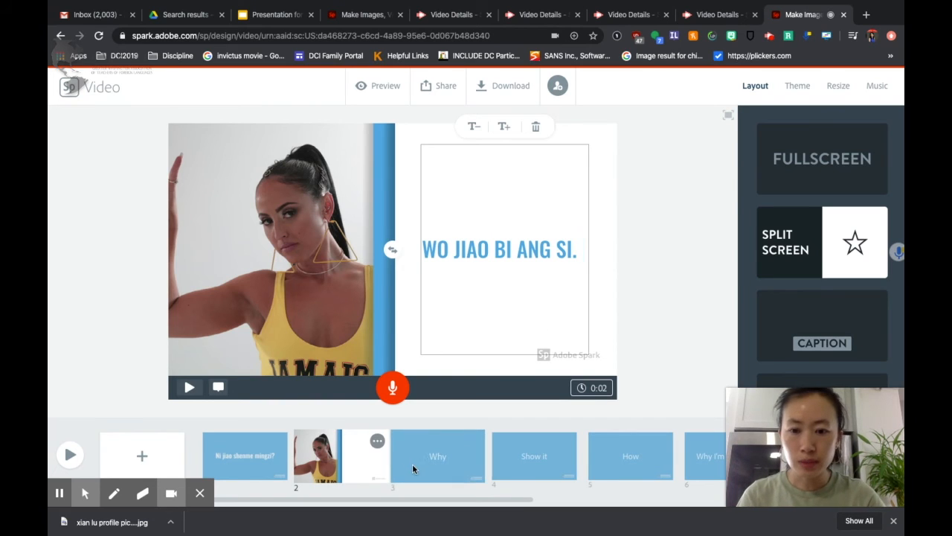
pyautogui.click(391, 394)
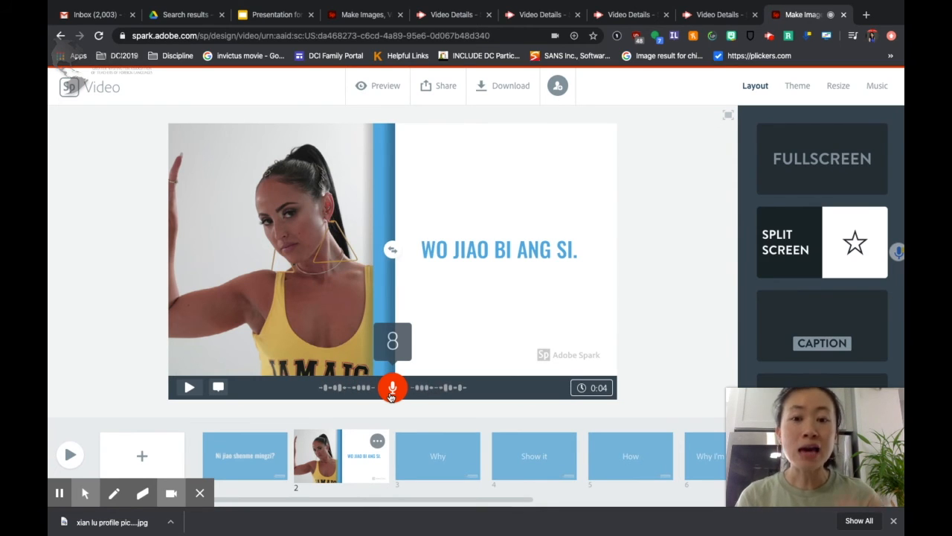
pyautogui.click(390, 396)
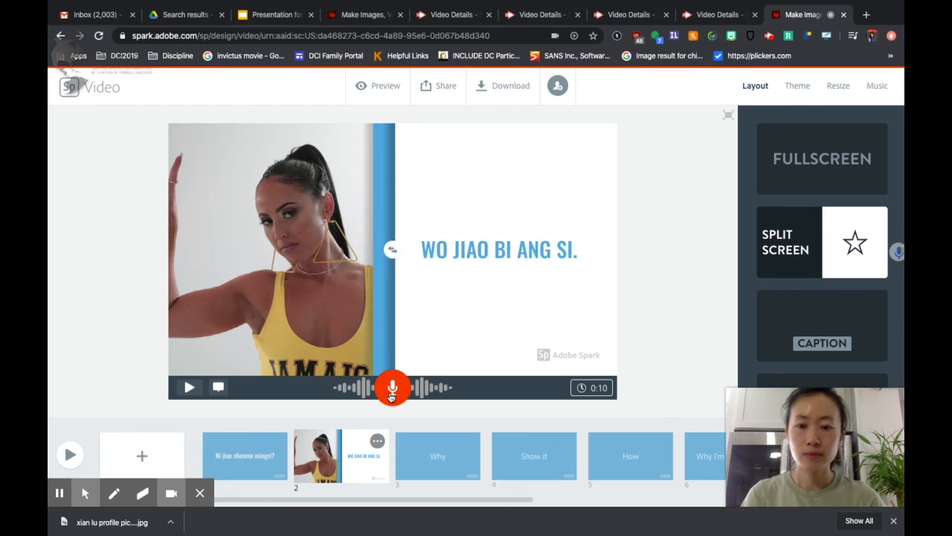
# Step: Apply the Split Screen layout to the third slide, "Why"
pyautogui.click(428, 466)
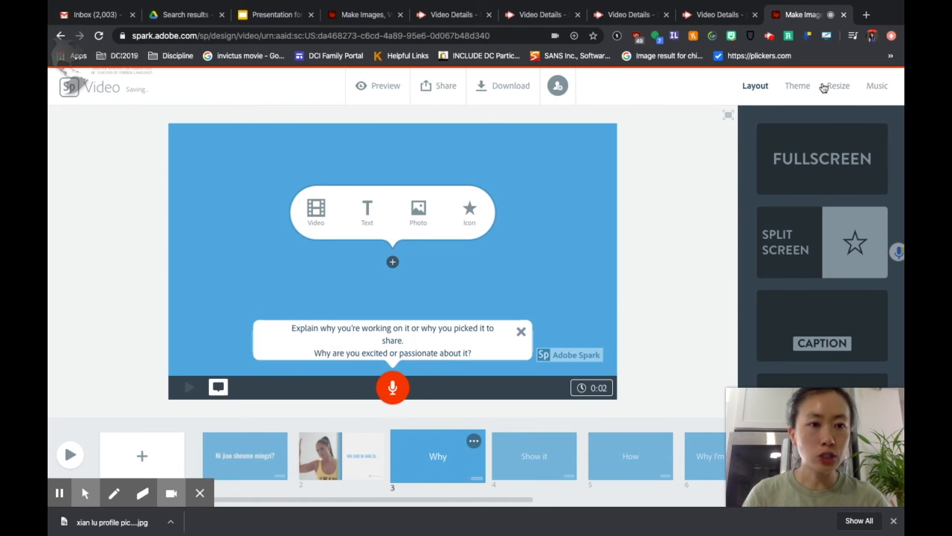
pyautogui.click(794, 235)
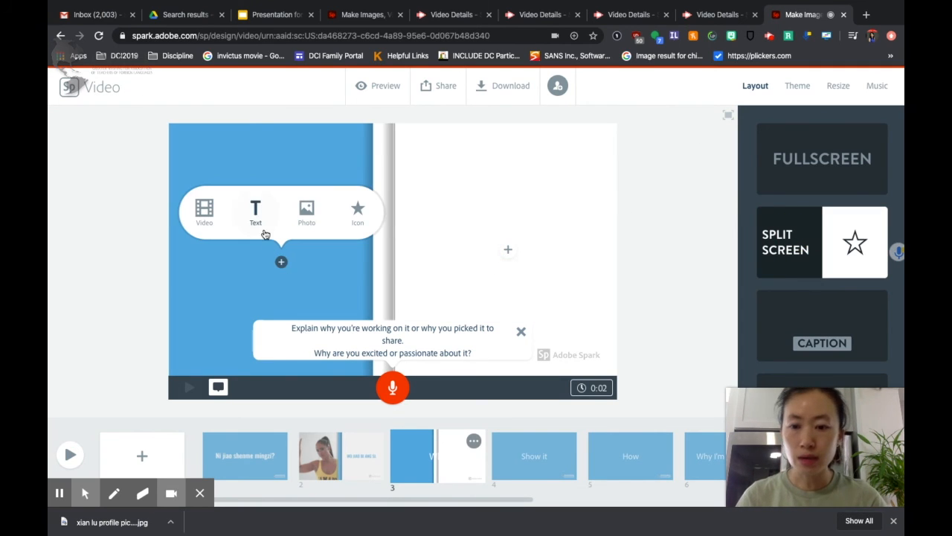
# Step: Search the free photos for MIKE and place the picture of the quad bike rider in the third slide's left half
pyautogui.click(314, 223)
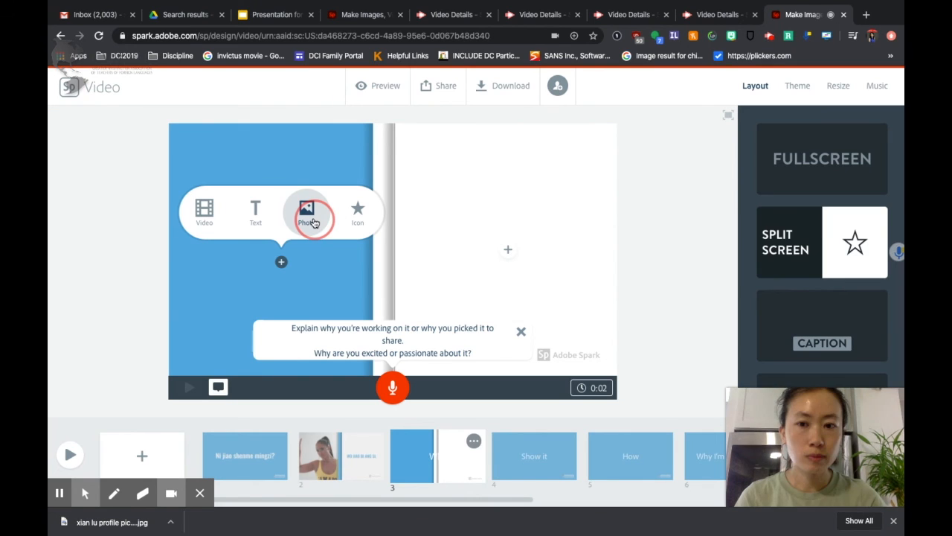
pyautogui.click(801, 147)
pyautogui.doubleClick(802, 147)
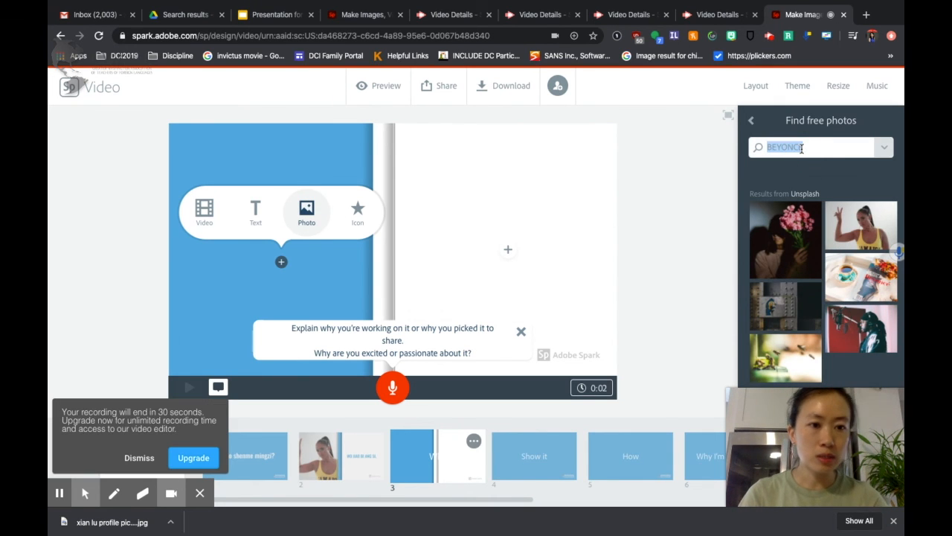
pyautogui.write('MIKE')
pyautogui.press('Return')
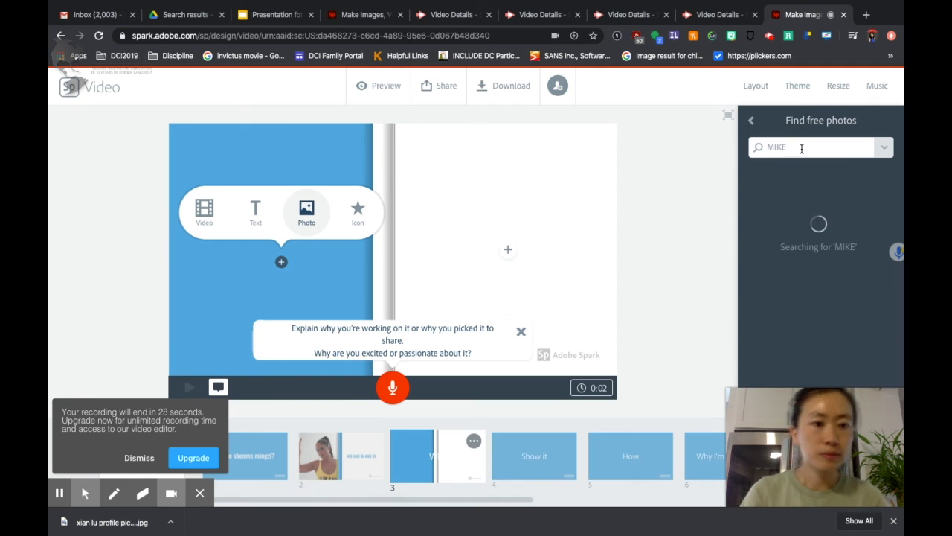
pyautogui.scroll(-1, 855, 223)
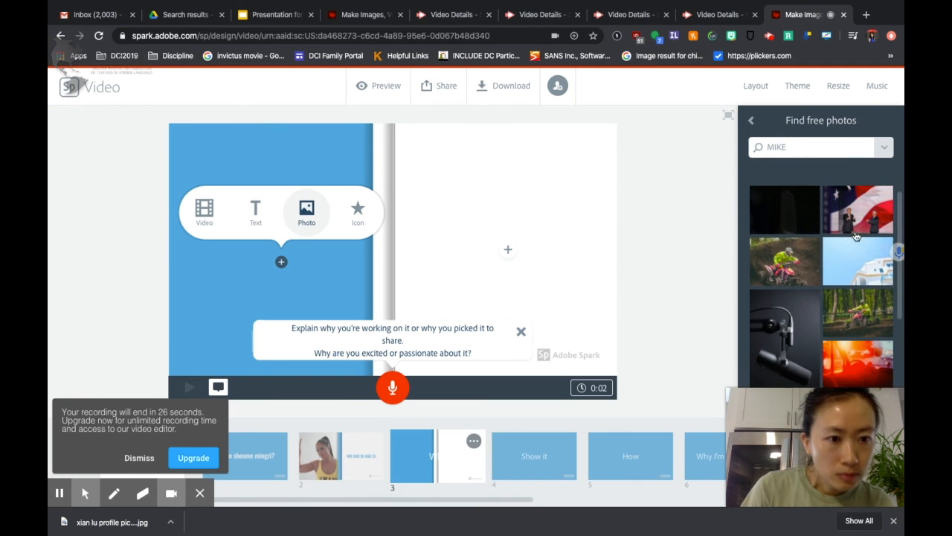
pyautogui.click(774, 240)
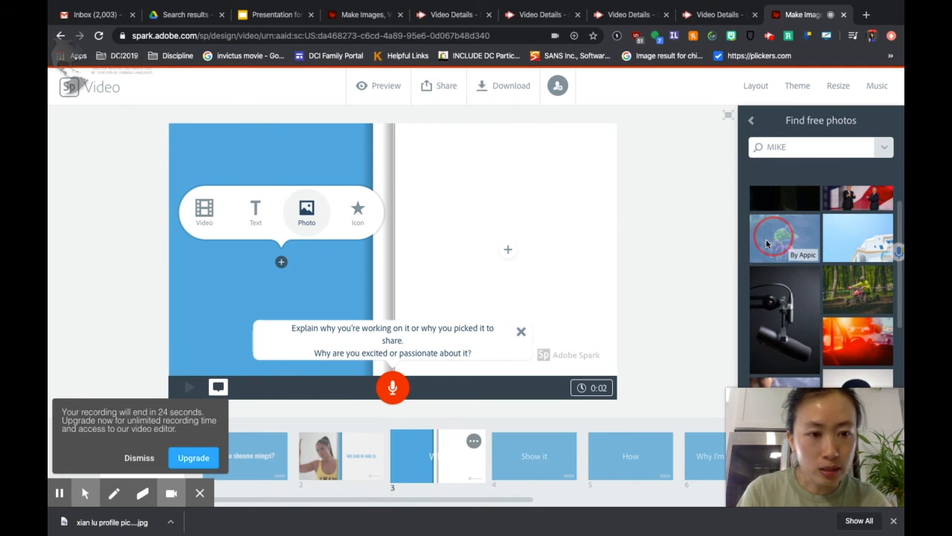
pyautogui.click(767, 244)
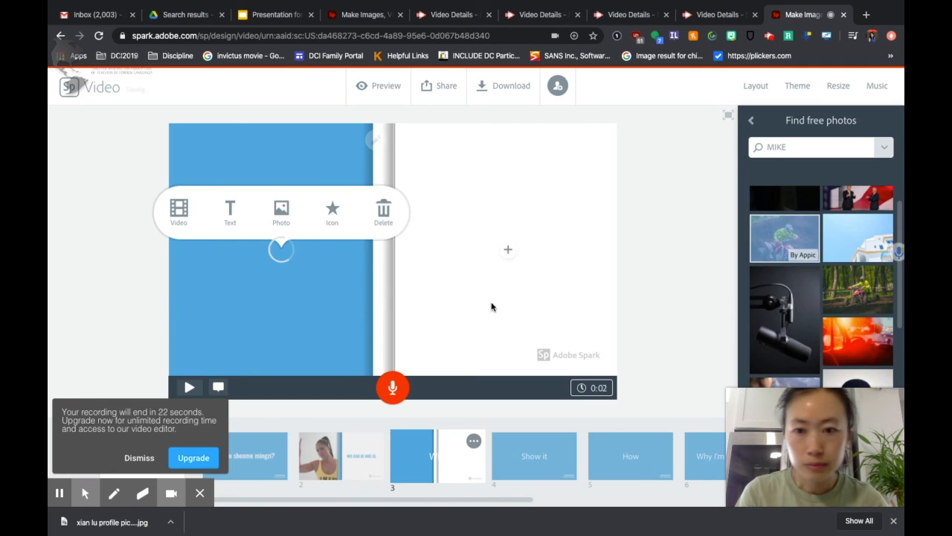
# Step: Add the text "WO JIAO" to the third slide's empty right half
pyautogui.click(509, 252)
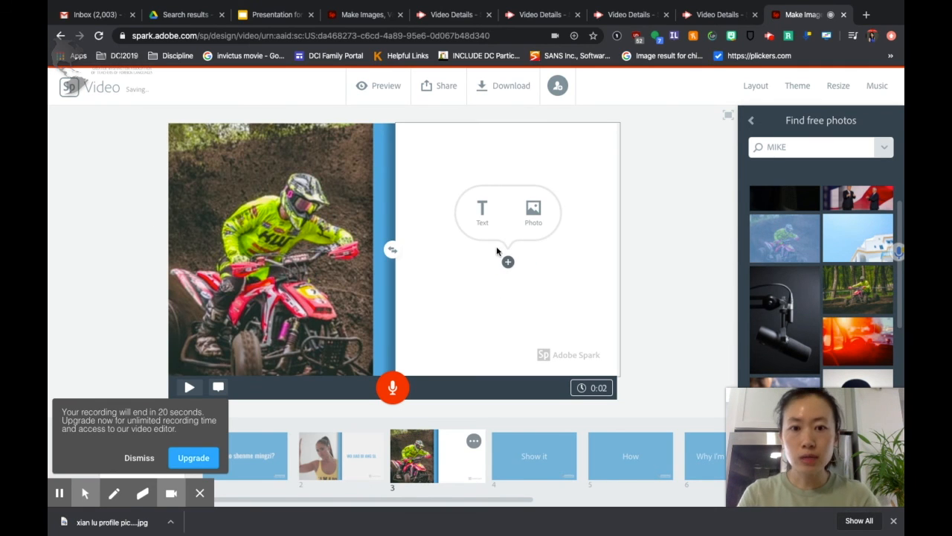
pyautogui.click(483, 210)
pyautogui.write('W')
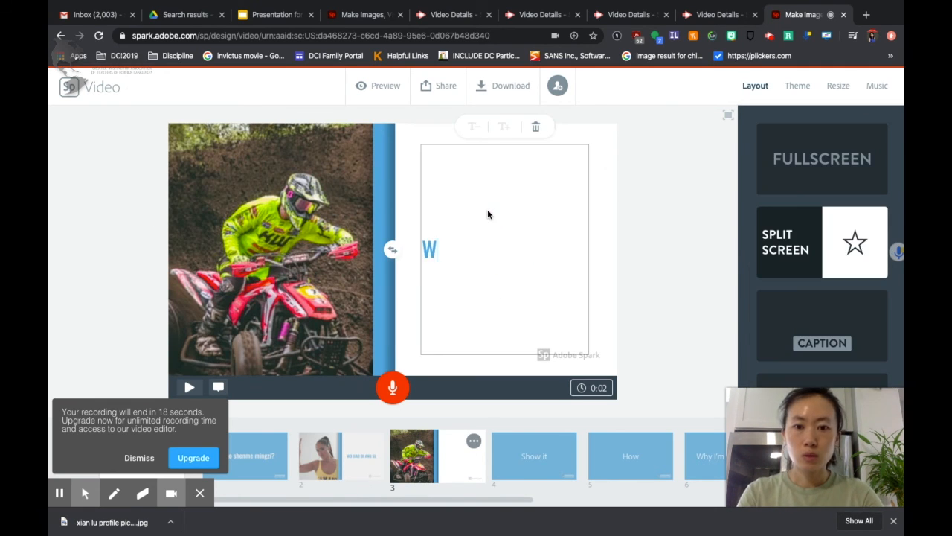
pyautogui.write('O JIOA')
pyautogui.press('BackSpace')
pyautogui.press('BackSpace')
pyautogui.write('AO')
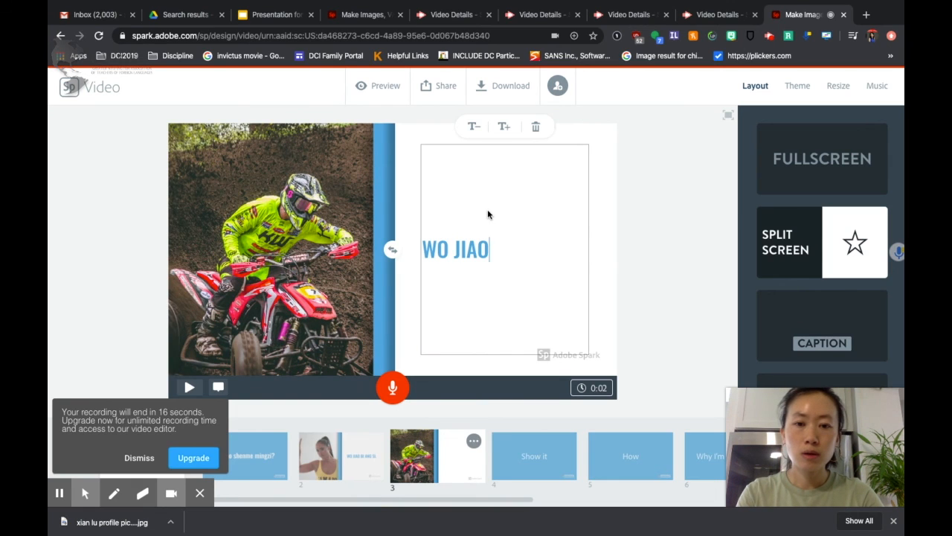